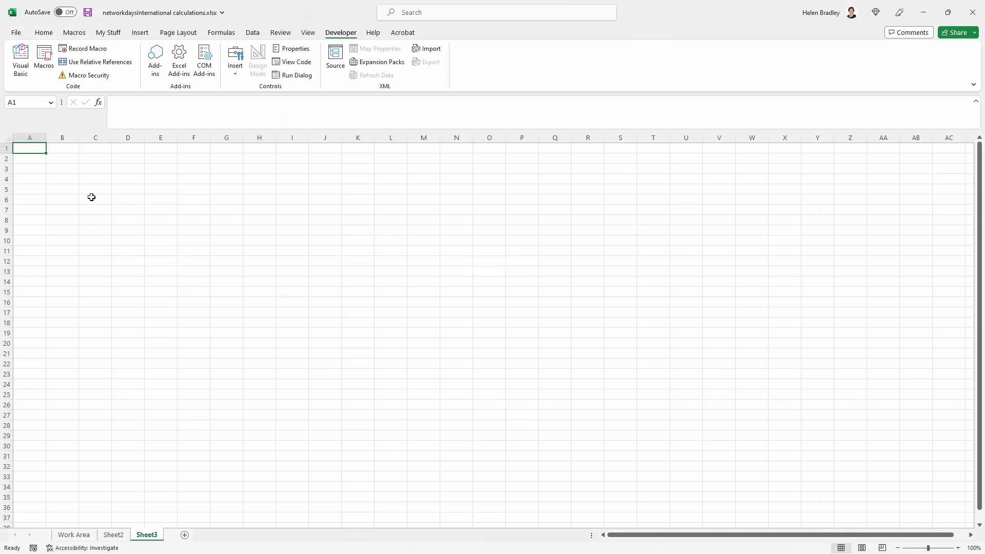
{"action": "left_click", "coordinate": [92, 197]}
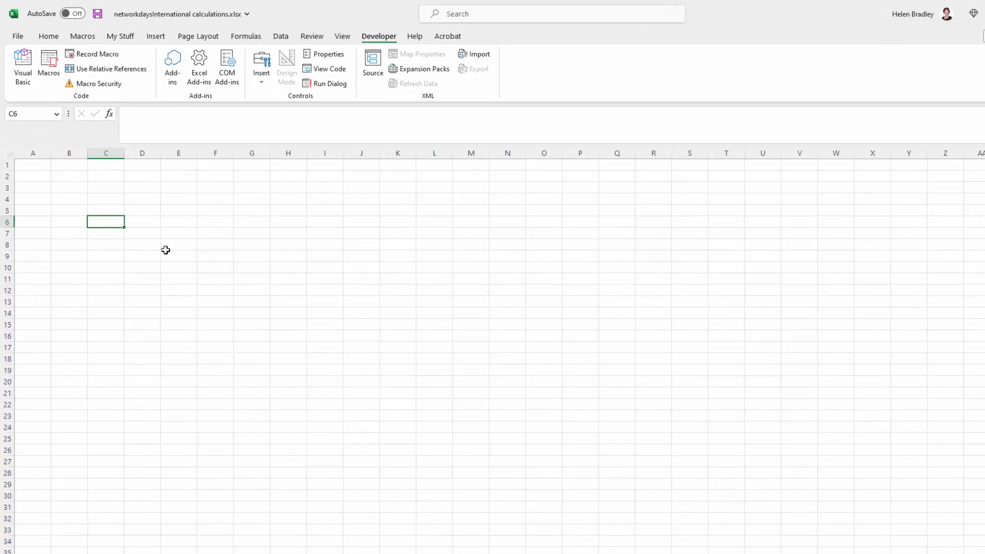
{"action": "type", "text": "=network"}
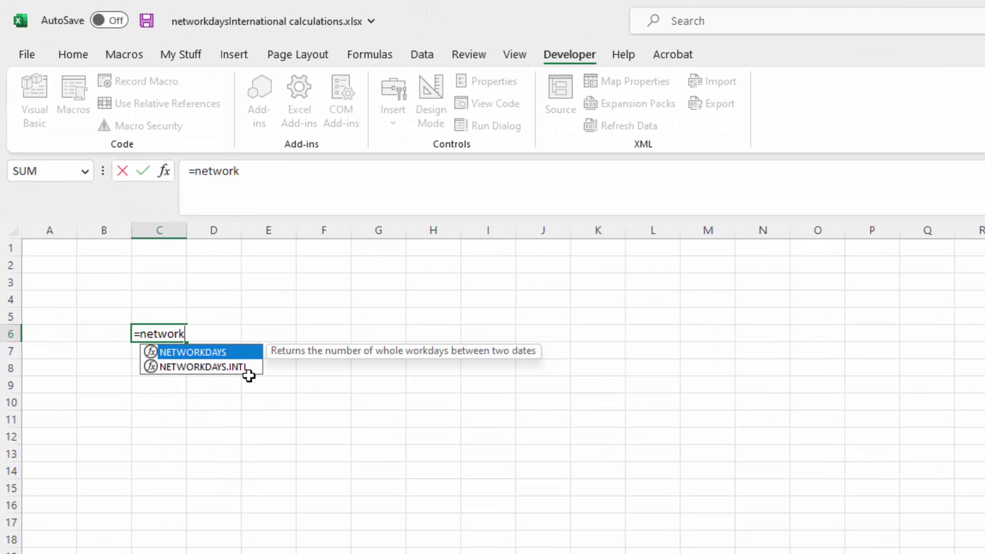
{"action": "left_click", "coordinate": [187, 367]}
{"action": "double_click", "coordinate": [188, 368]}
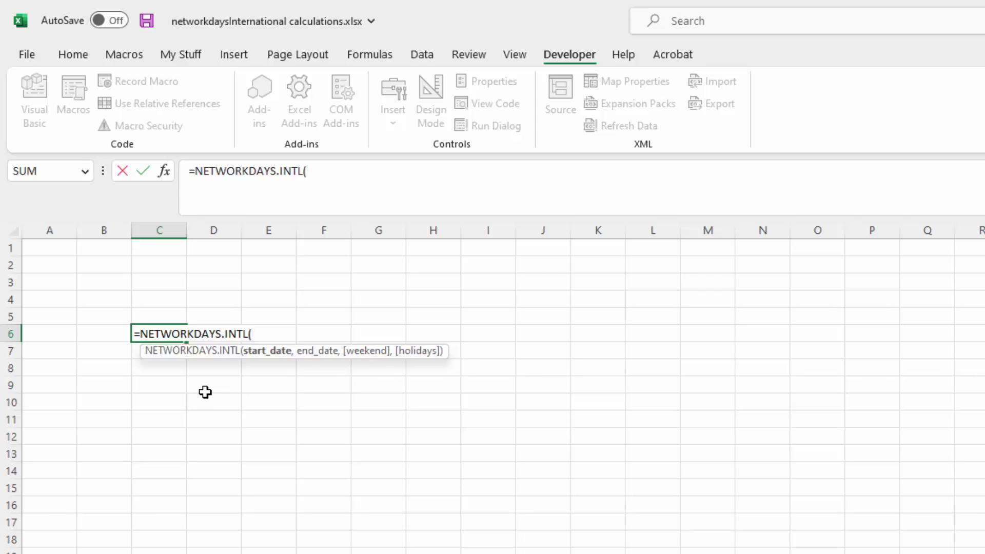
{"action": "left_click", "coordinate": [158, 391]}
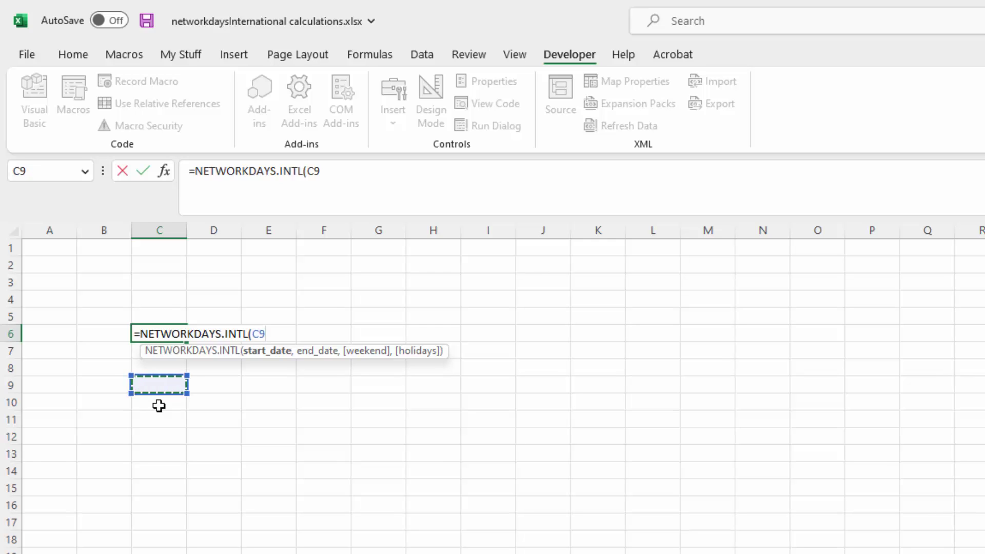
{"action": "key", "text": "Escape"}
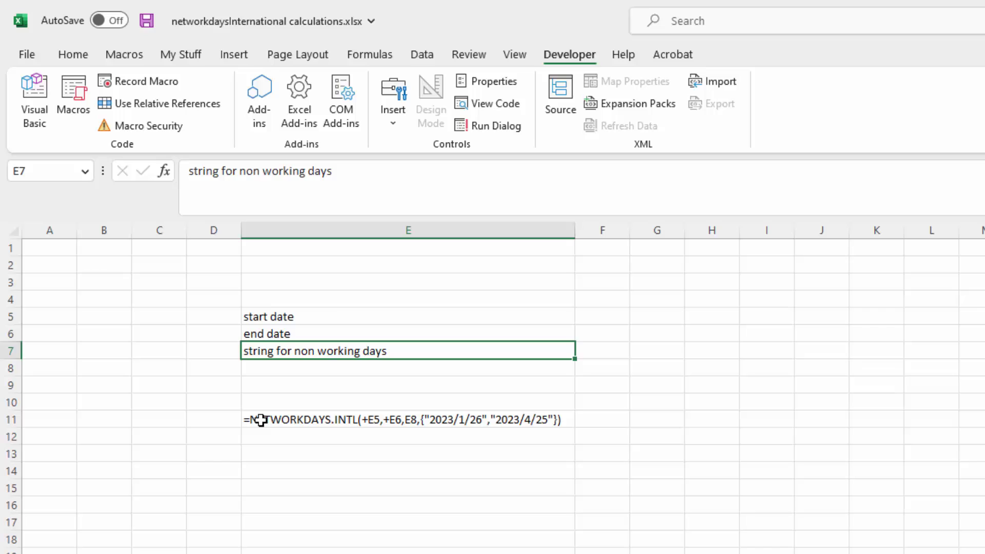
Examine the sample NETWORKDAYS.INTL formula in E11 and the Work Area sheet's start date, end date and Workdays formula
{"action": "left_click", "coordinate": [358, 420]}
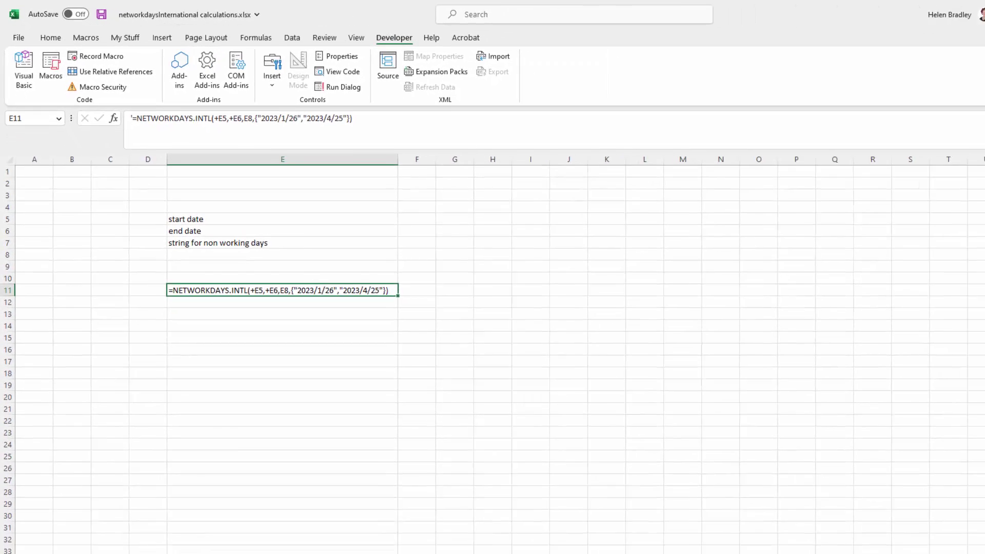
{"action": "left_click", "coordinate": [67, 535]}
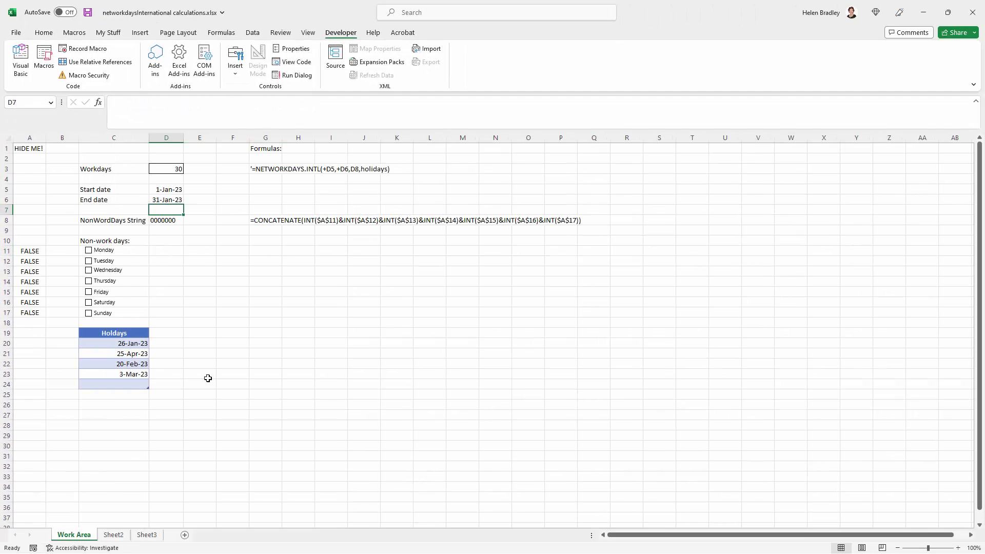
{"action": "left_click", "coordinate": [270, 374]}
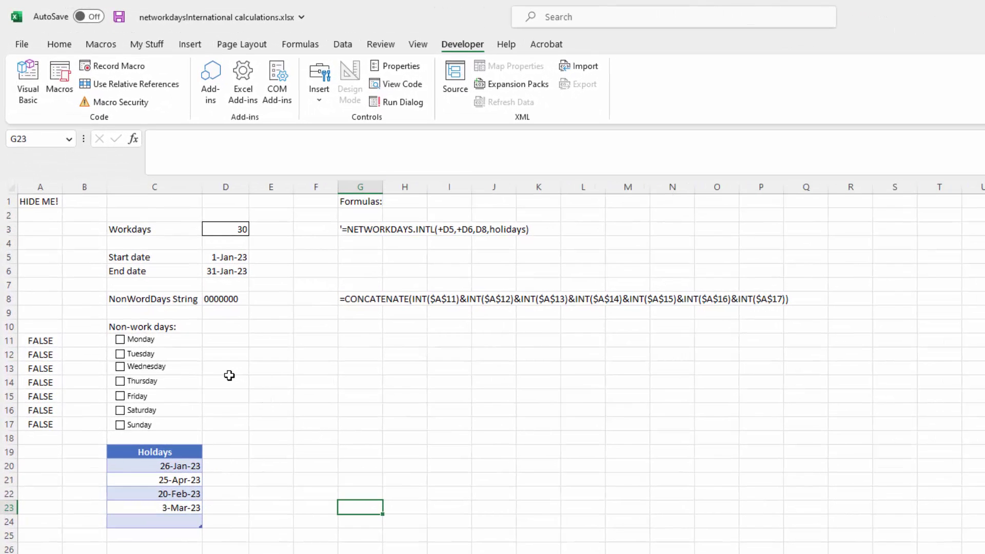
{"action": "left_click", "coordinate": [216, 259]}
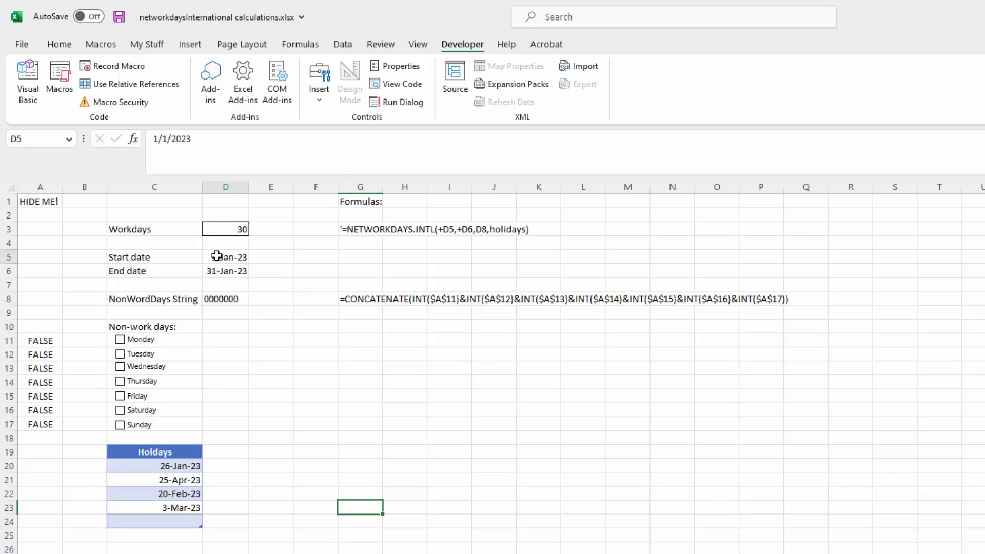
{"action": "left_click", "coordinate": [226, 275]}
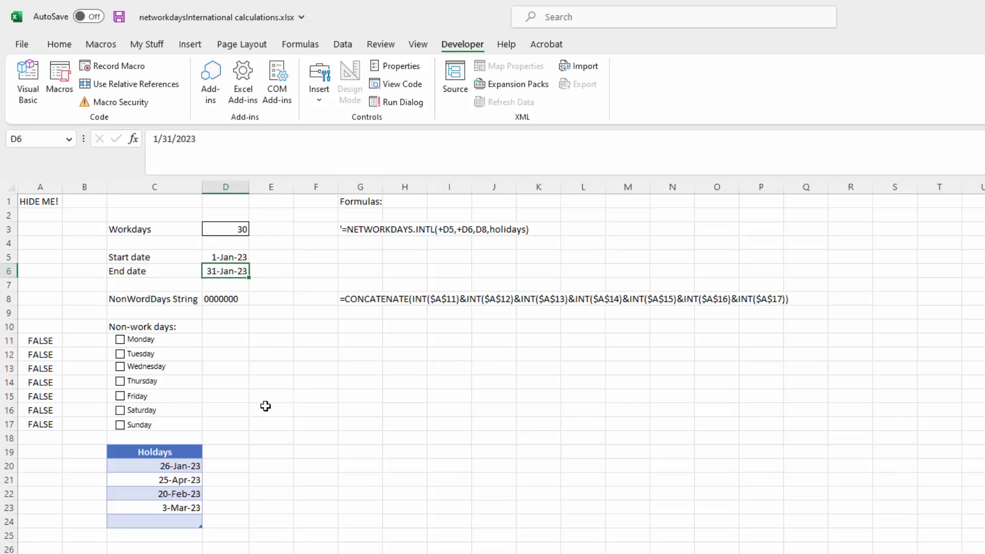
{"action": "left_click", "coordinate": [226, 229]}
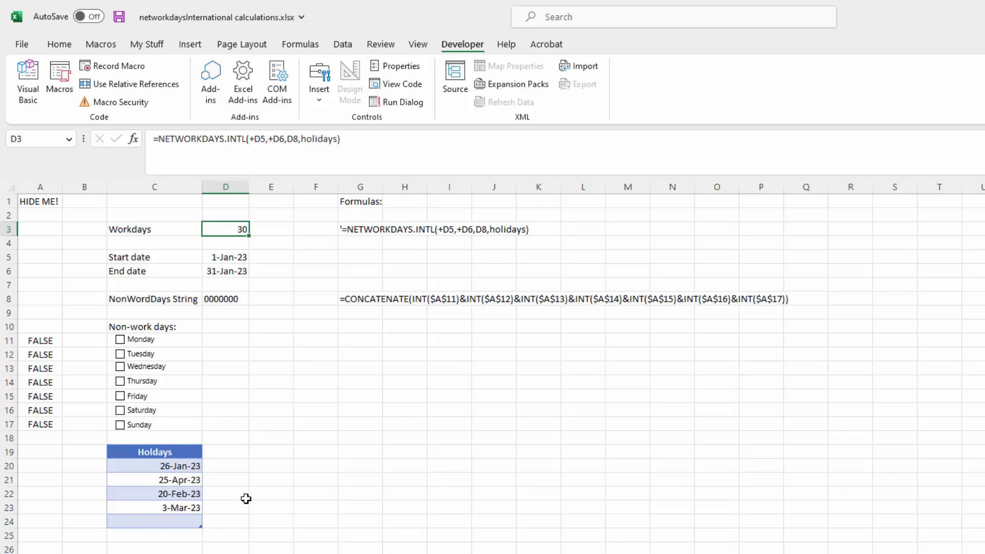
{"action": "key", "text": "ctrl+Page_Down"}
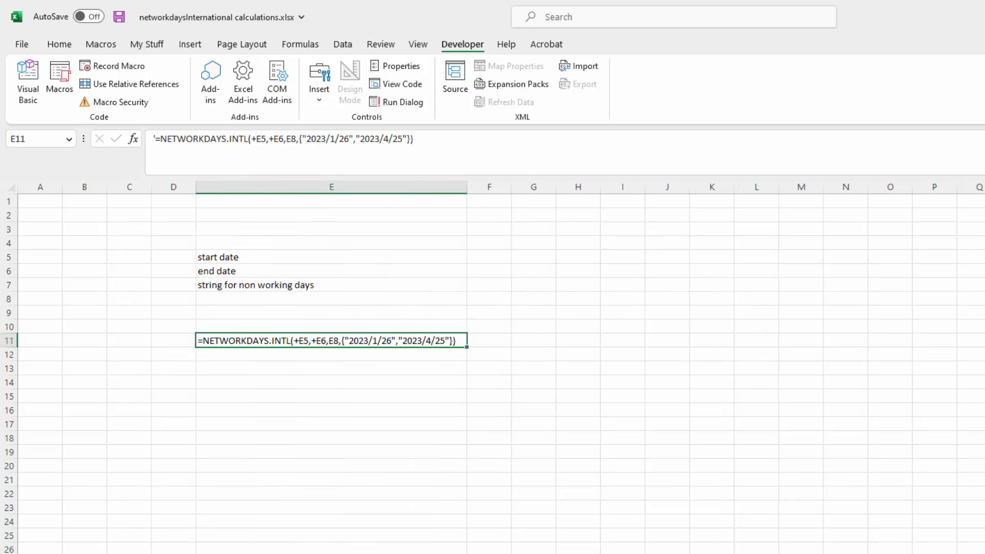
{"action": "key", "text": "ctrl+Page_Up"}
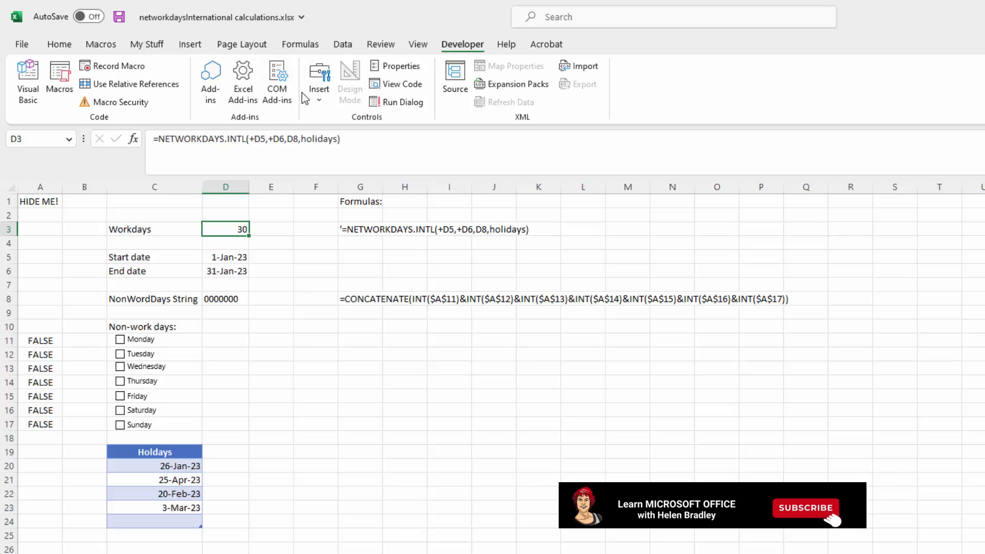
Insert a form-control check box in the empty area around cells G13 to J14
{"action": "left_click", "coordinate": [319, 85]}
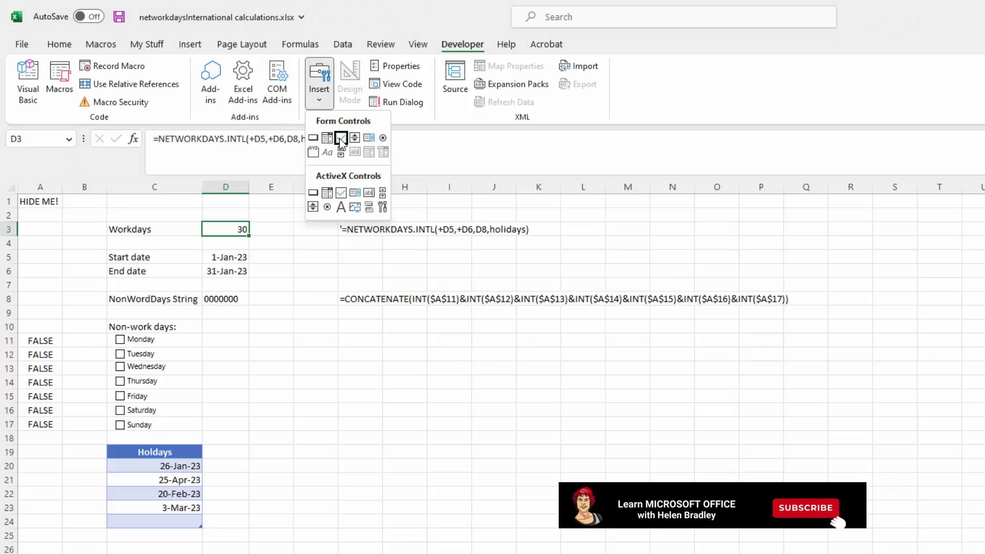
{"action": "left_click", "coordinate": [340, 139]}
{"action": "left_click_drag", "start_coordinate": [365, 371], "coordinate": [501, 388]}
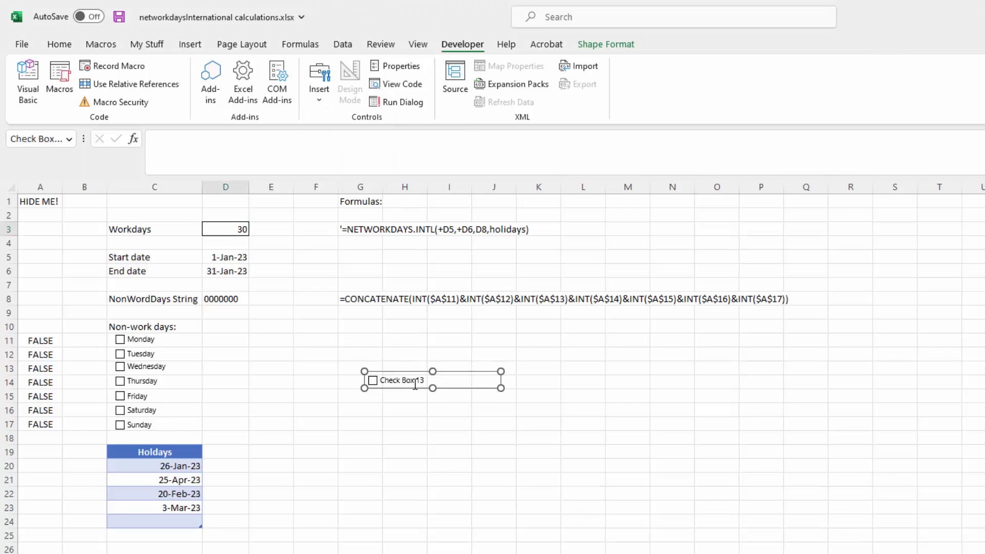
Replace the new check box's default label with Wed
{"action": "left_click", "coordinate": [382, 380]}
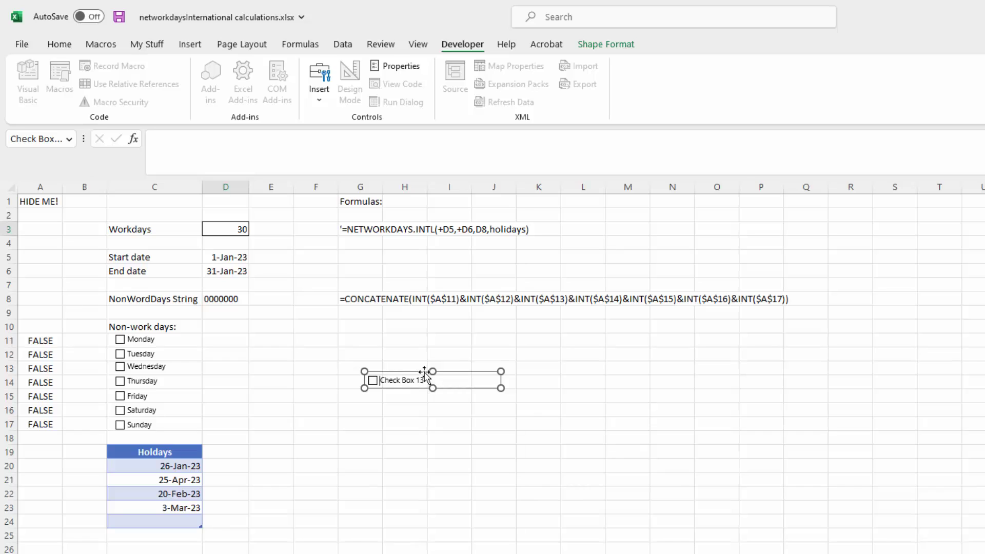
{"action": "type", "text": "Wed"}
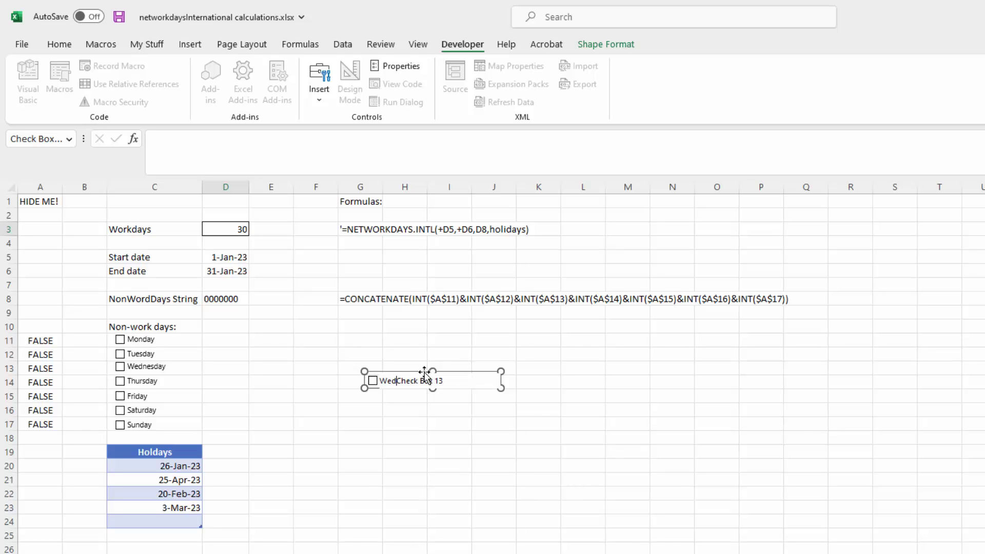
{"action": "key", "text": "Delete"}
{"action": "key", "text": "Delete"}
{"action": "key", "text": "Delete"}
{"action": "key", "text": "Delete"}
{"action": "key", "text": "Delete"}
{"action": "key", "text": "Delete"}
{"action": "key", "text": "Delete"}
{"action": "left_click", "coordinate": [408, 397]}
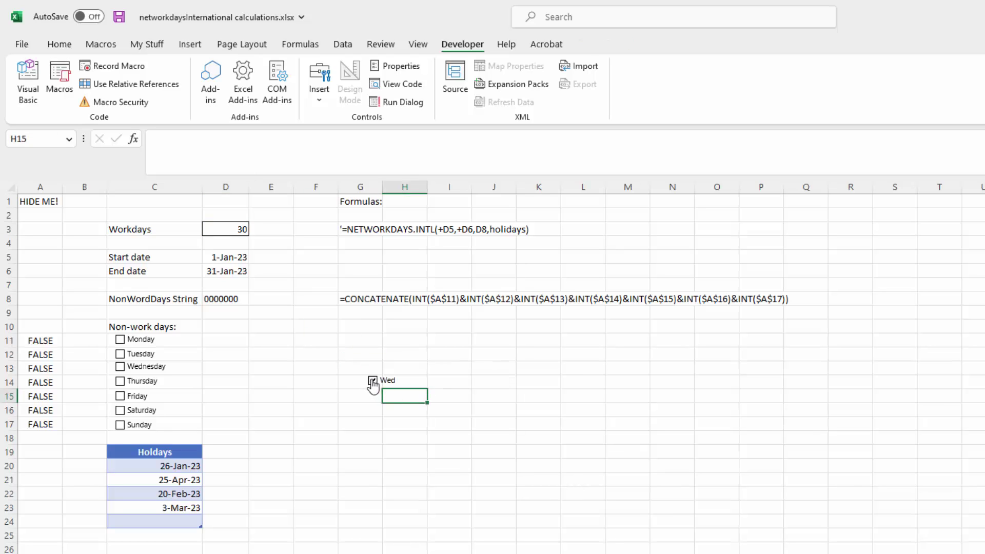
Tick the Wed check box and link it to cell K14 in its control format settings
{"action": "left_click", "coordinate": [373, 381]}
{"action": "right_click", "coordinate": [388, 377]}
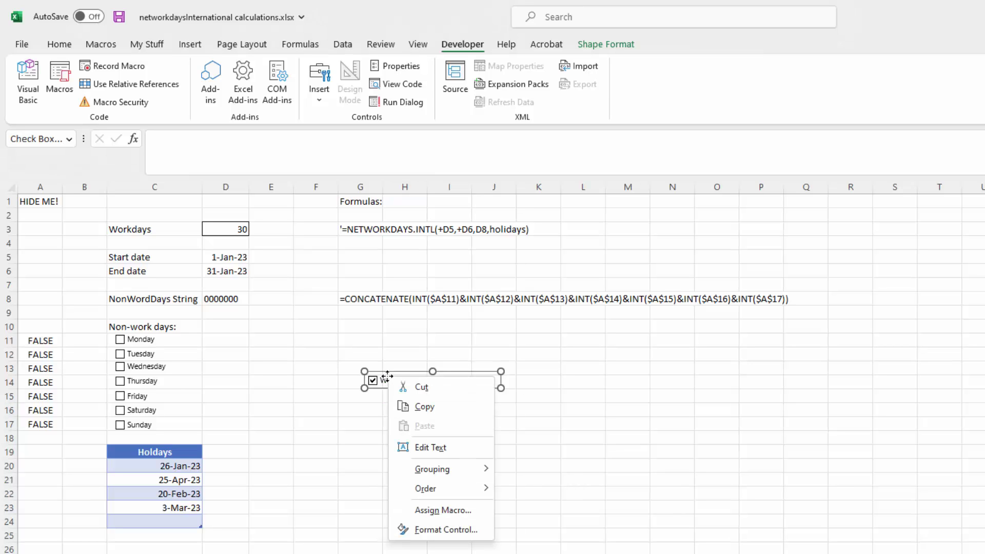
{"action": "left_click", "coordinate": [424, 531]}
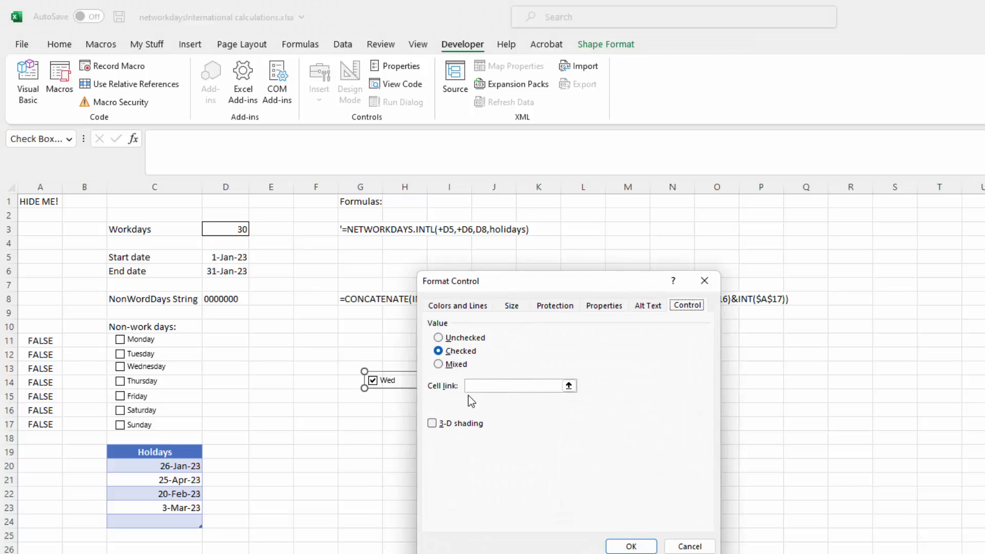
{"action": "left_click_drag", "start_coordinate": [531, 292], "coordinate": [743, 299]}
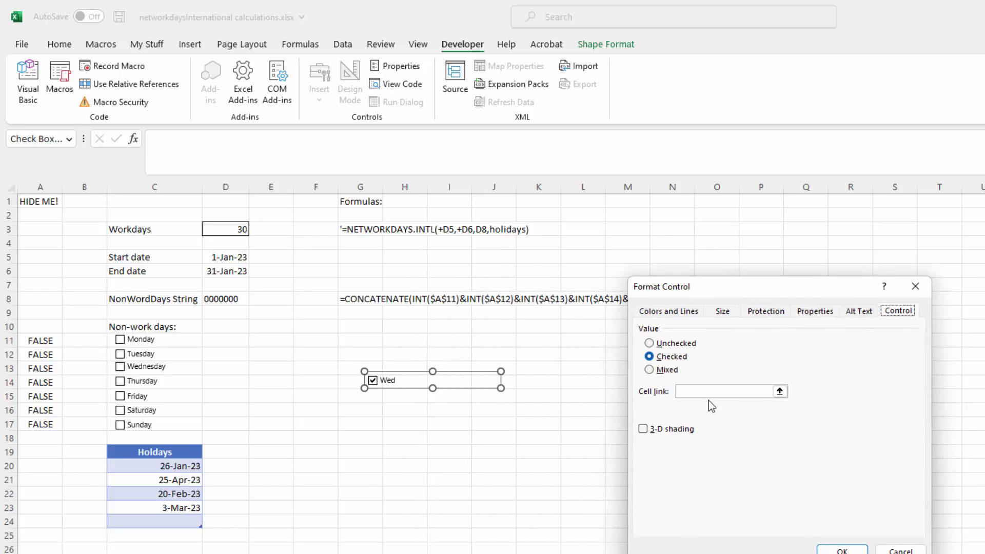
{"action": "left_click", "coordinate": [780, 392]}
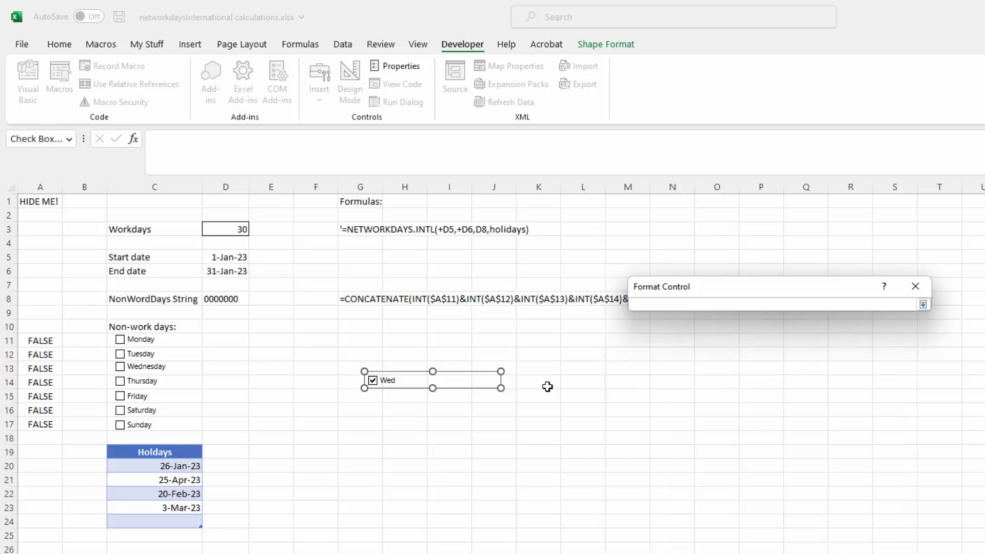
{"action": "left_click", "coordinate": [545, 386]}
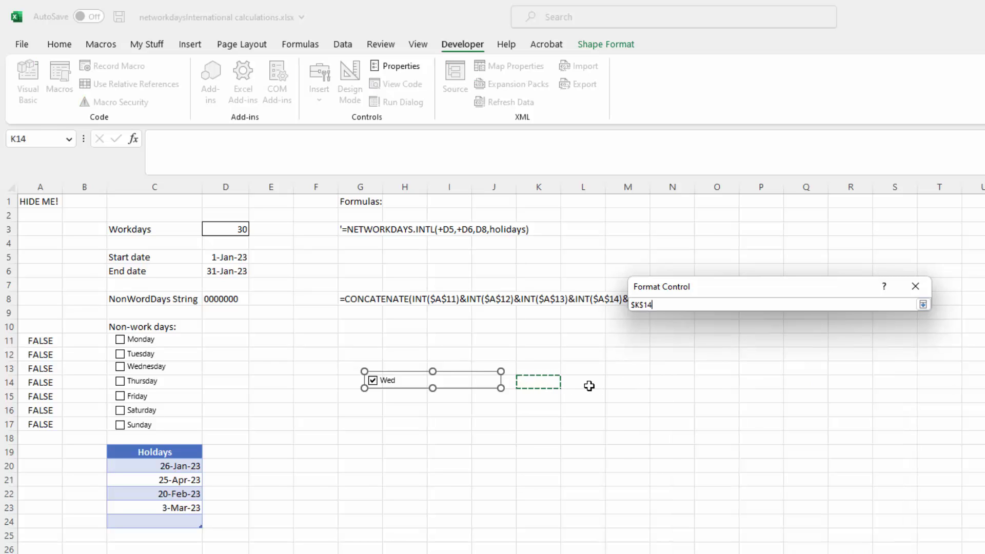
{"action": "left_click", "coordinate": [923, 305]}
{"action": "left_click", "coordinate": [843, 550]}
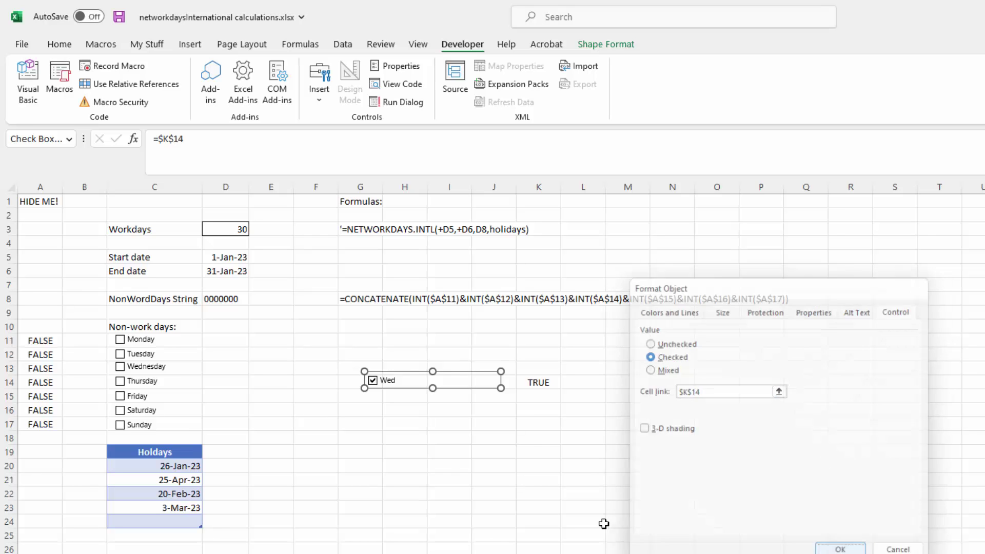
{"action": "left_click", "coordinate": [341, 444]}
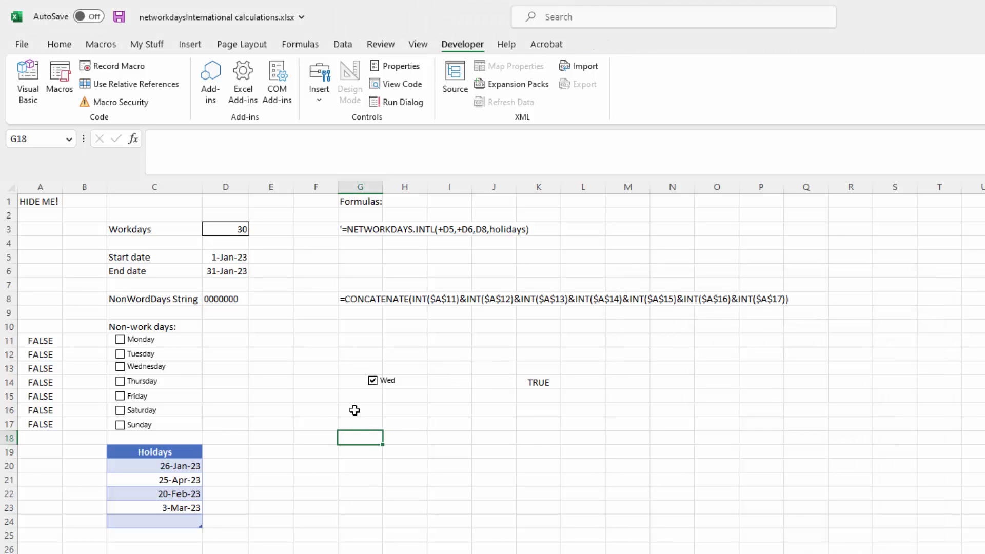
Toggle the Wed check box repeatedly to test its linked cell
{"action": "left_click", "coordinate": [373, 382]}
{"action": "left_click", "coordinate": [373, 384]}
{"action": "left_click", "coordinate": [375, 386]}
Delete the Wed check box and clear its linked value in K14
{"action": "right_click", "coordinate": [352, 383]}
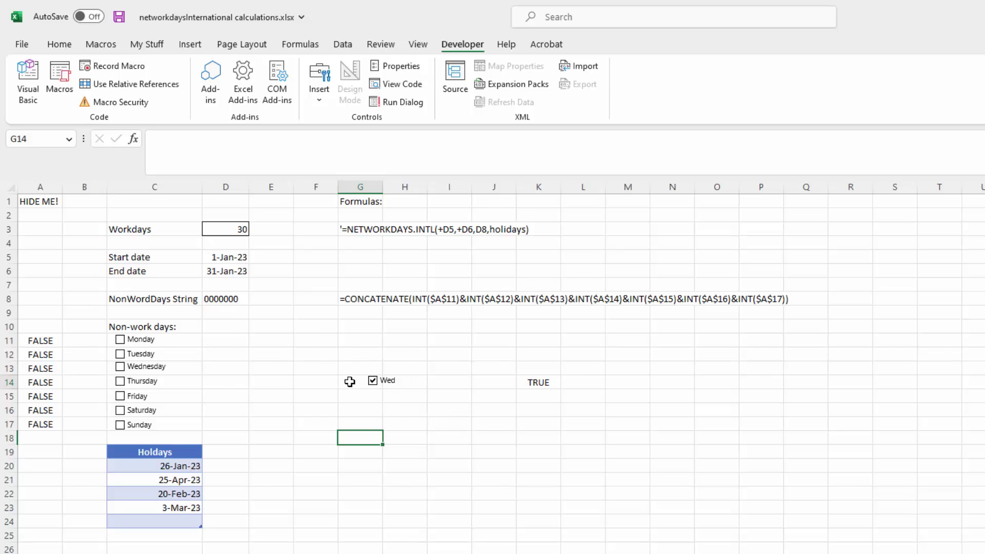
{"action": "key", "text": "Escape"}
{"action": "right_click", "coordinate": [373, 382]}
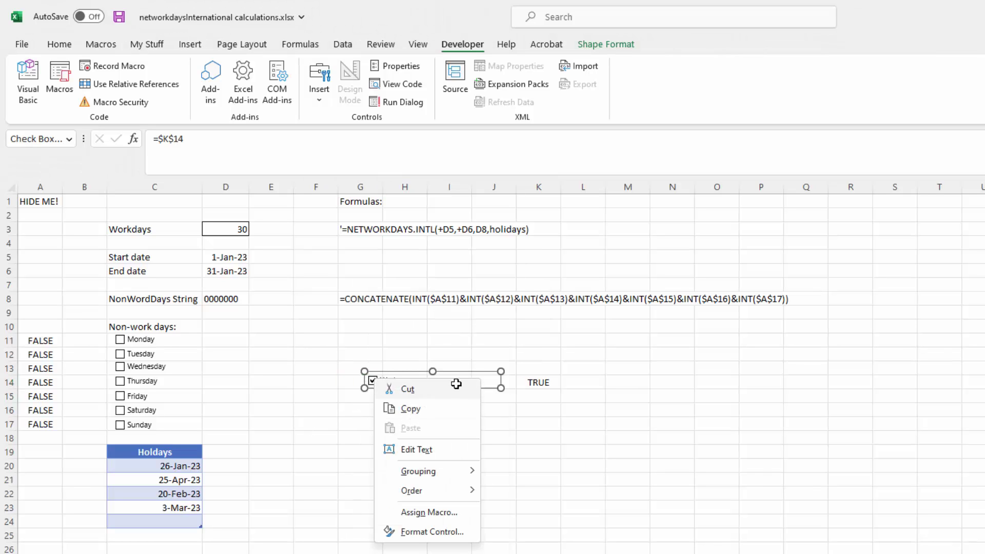
{"action": "left_click", "coordinate": [455, 386]}
{"action": "left_click", "coordinate": [522, 379]}
{"action": "key", "text": "Delete"}
{"action": "left_click", "coordinate": [277, 396]}
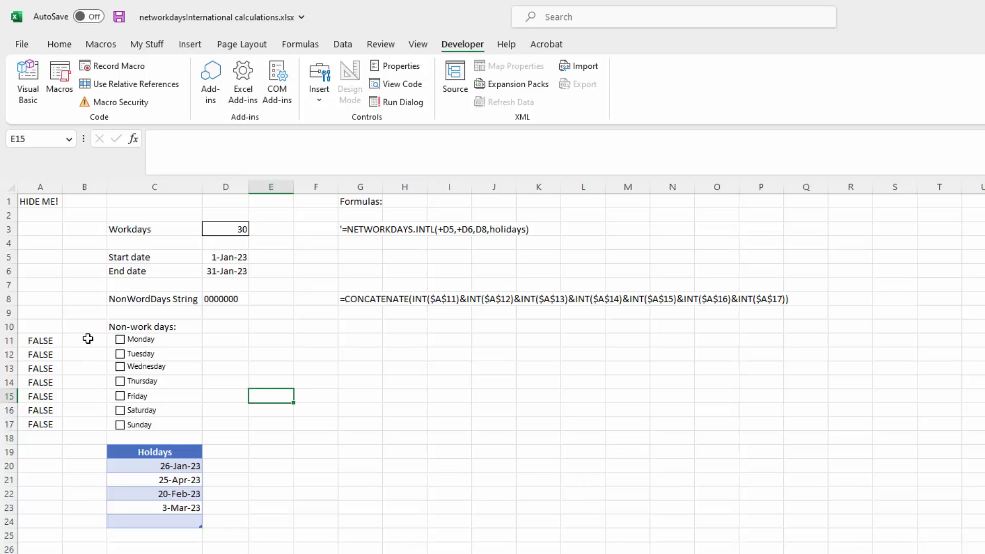
Mark Monday, Tuesday and Sunday as non-work days
{"action": "left_click", "coordinate": [122, 341]}
{"action": "left_click", "coordinate": [119, 355]}
{"action": "left_click", "coordinate": [121, 425]}
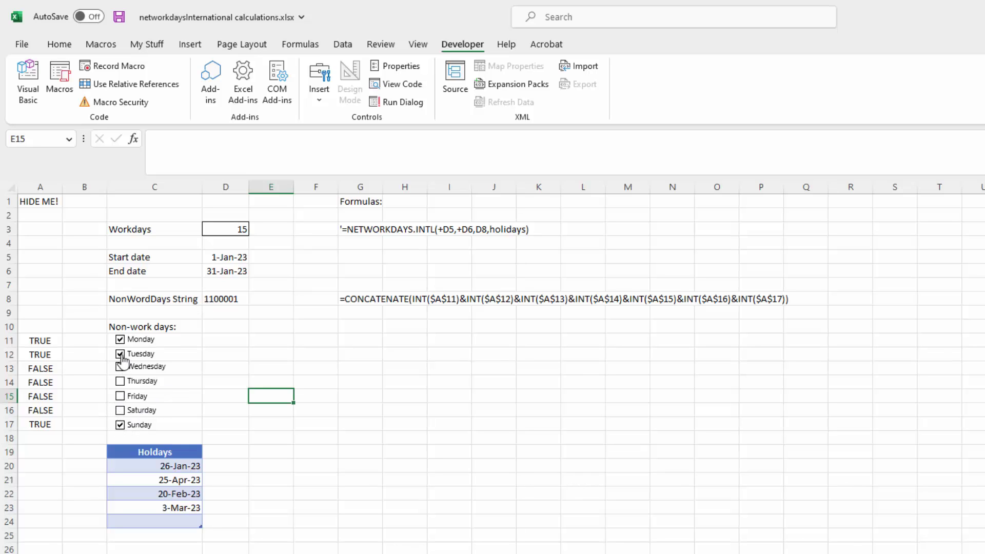
Unmark Tuesday and Monday as non-work days and mark Wednesday instead
{"action": "left_click", "coordinate": [119, 354]}
{"action": "left_click", "coordinate": [119, 340]}
{"action": "left_click", "coordinate": [120, 369]}
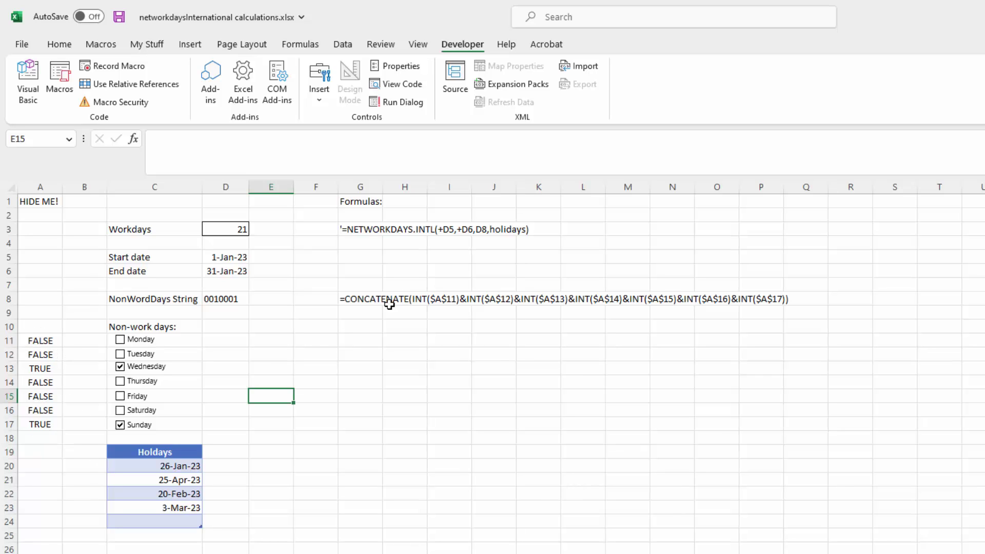
Review the NonWordDays String in D8 and test it by turning Wednesday off and back on
{"action": "left_click", "coordinate": [227, 297]}
{"action": "left_click", "coordinate": [226, 341]}
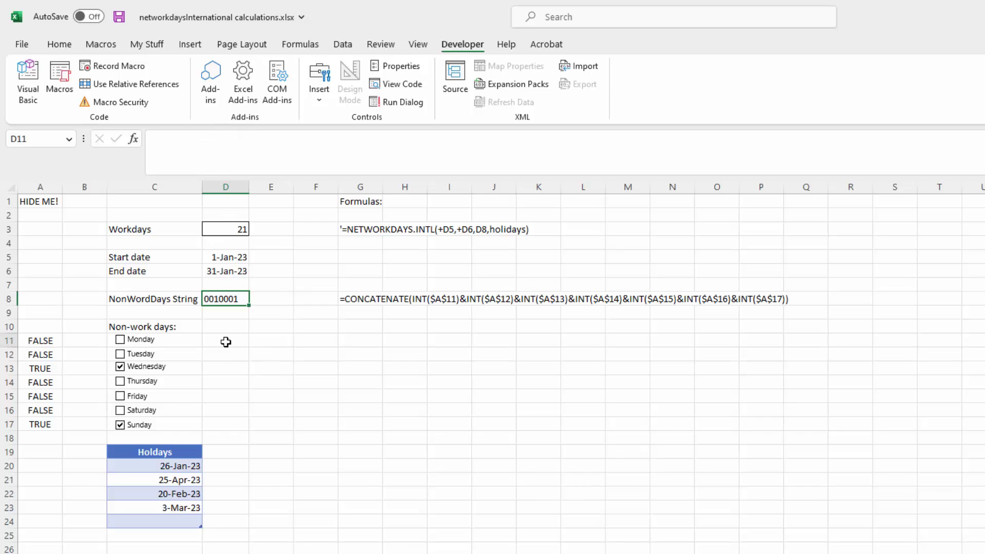
{"action": "left_click", "coordinate": [121, 367]}
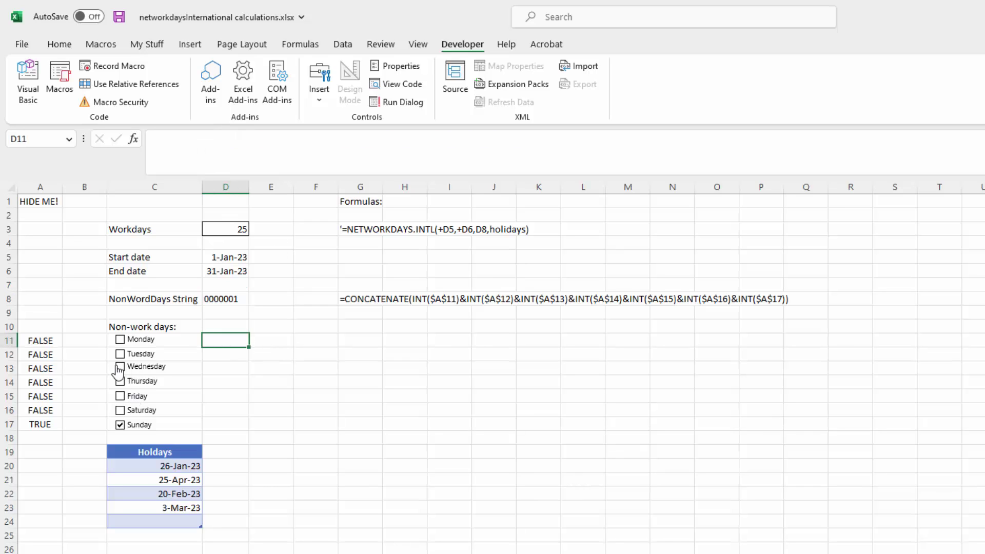
{"action": "left_click", "coordinate": [121, 368]}
{"action": "left_click", "coordinate": [306, 385]}
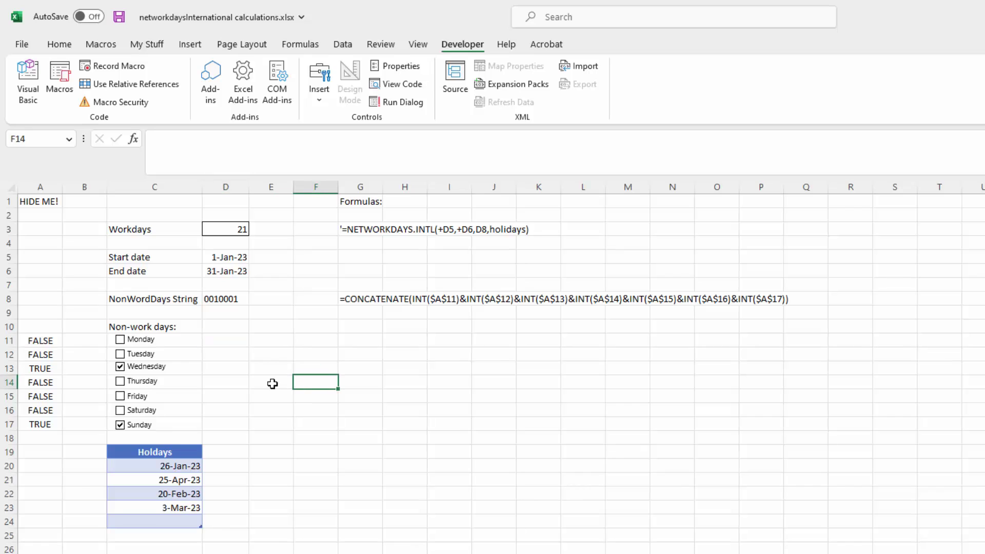
Clear the Wednesday and Sunday non-work day check boxes and select the first date in the Holdays table
{"action": "left_click", "coordinate": [133, 373]}
{"action": "left_click", "coordinate": [129, 425]}
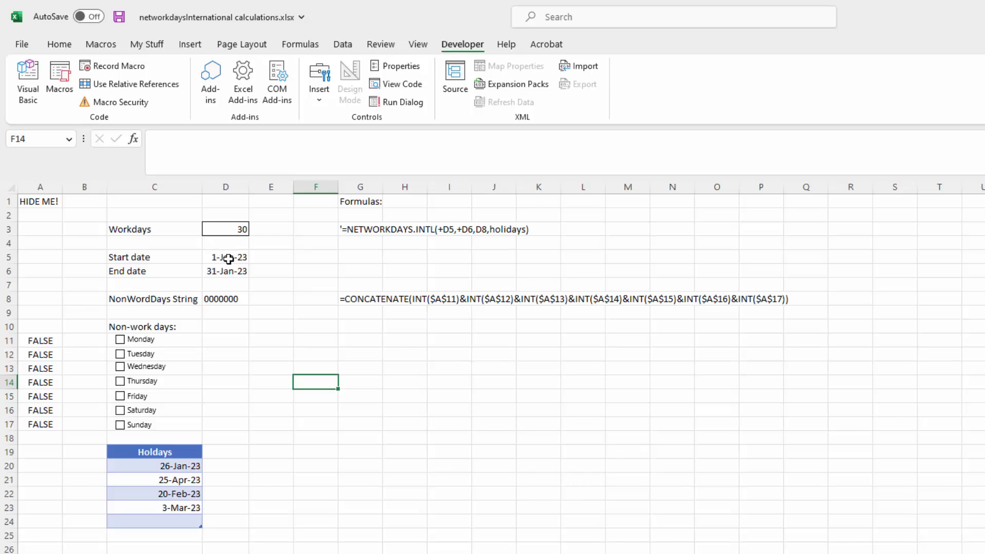
{"action": "left_click", "coordinate": [175, 469]}
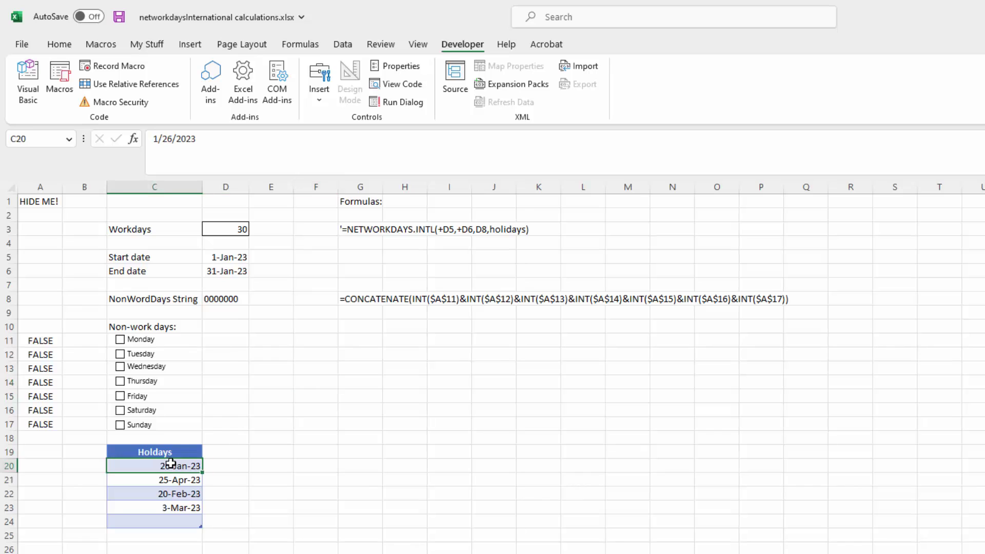
Add the date 01/01/2023 in the empty last row of the Holdays table
{"action": "left_click", "coordinate": [266, 491]}
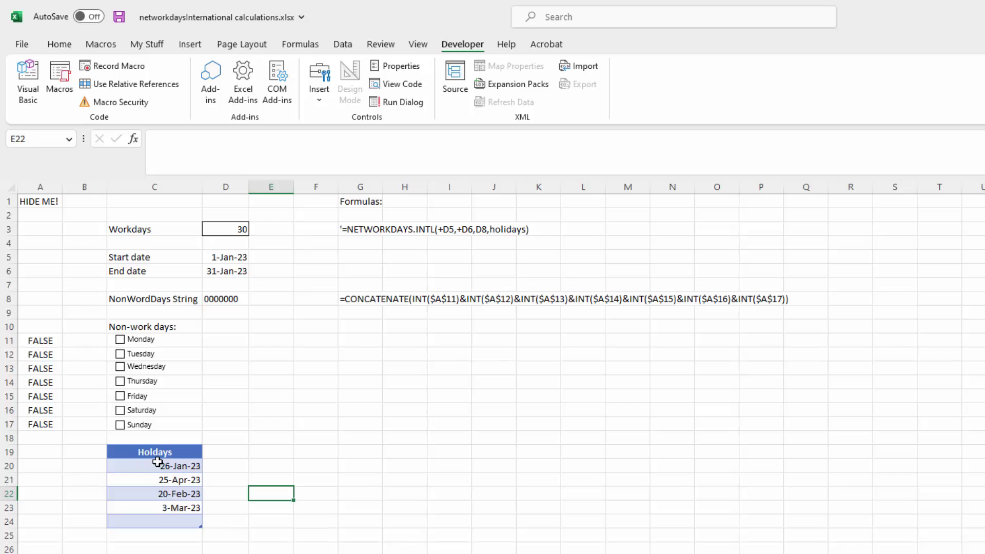
{"action": "left_click", "coordinate": [156, 523]}
{"action": "type", "text": "01/01/2023"}
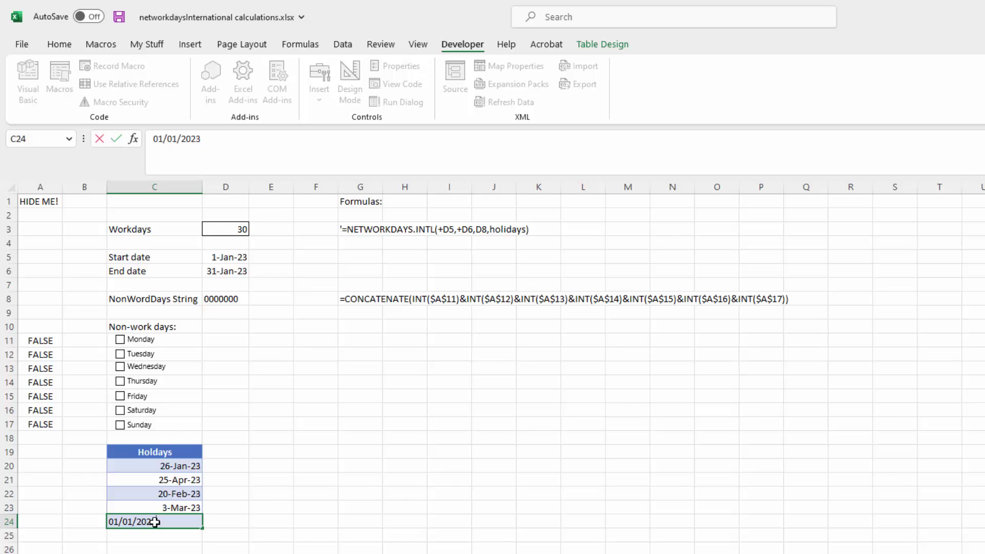
{"action": "key", "text": "Return"}
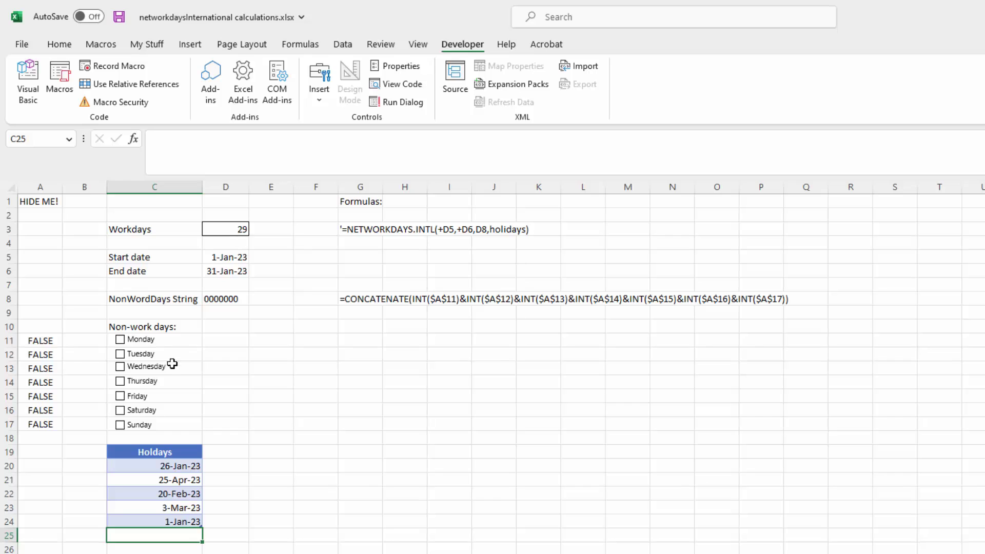
Test the Thursday non-work day check box by turning it on and back off, and hide helper column A
{"action": "left_click", "coordinate": [122, 385]}
{"action": "left_click", "coordinate": [120, 381]}
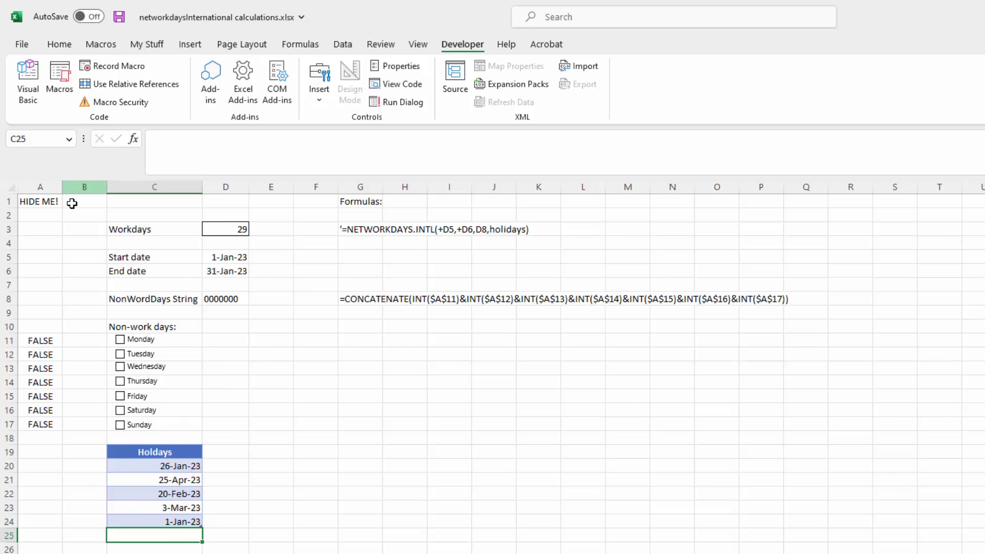
{"action": "left_click_drag", "start_coordinate": [62, 188], "coordinate": [17, 189]}
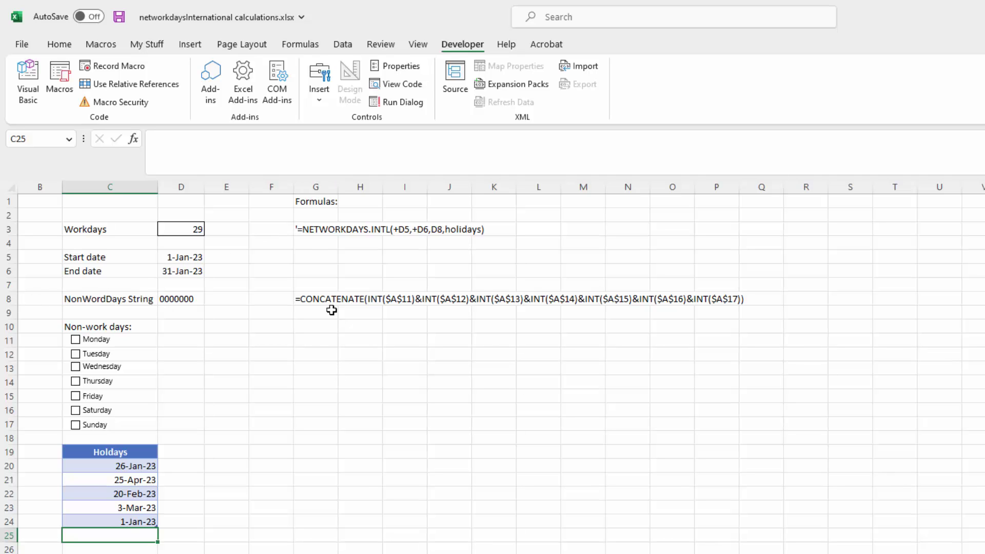
Review the NETWORKDAYS.INTL formula text in G3, the CONCATENATE formula text in G8 and the Holdays table header
{"action": "left_click", "coordinate": [315, 229]}
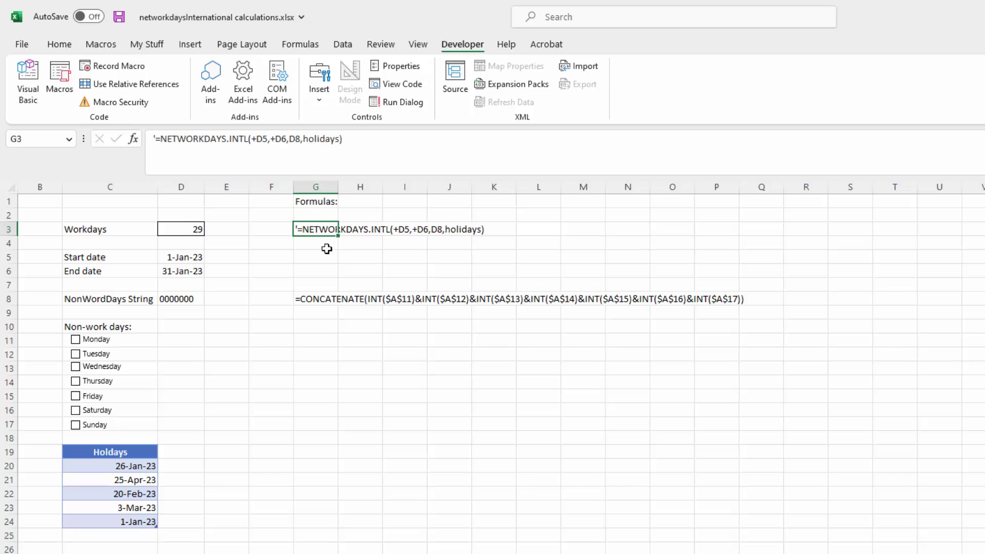
{"action": "left_click", "coordinate": [316, 303]}
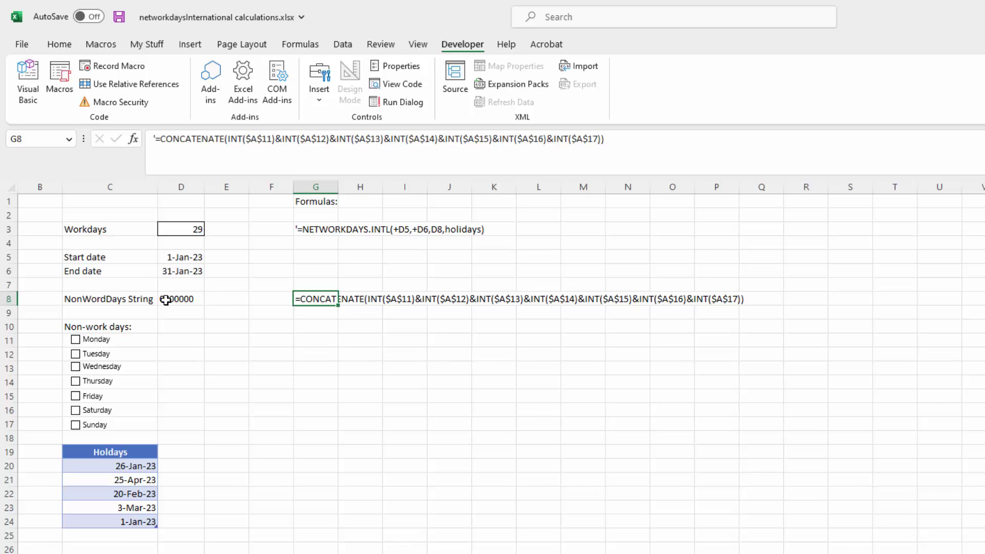
{"action": "left_click", "coordinate": [405, 410]}
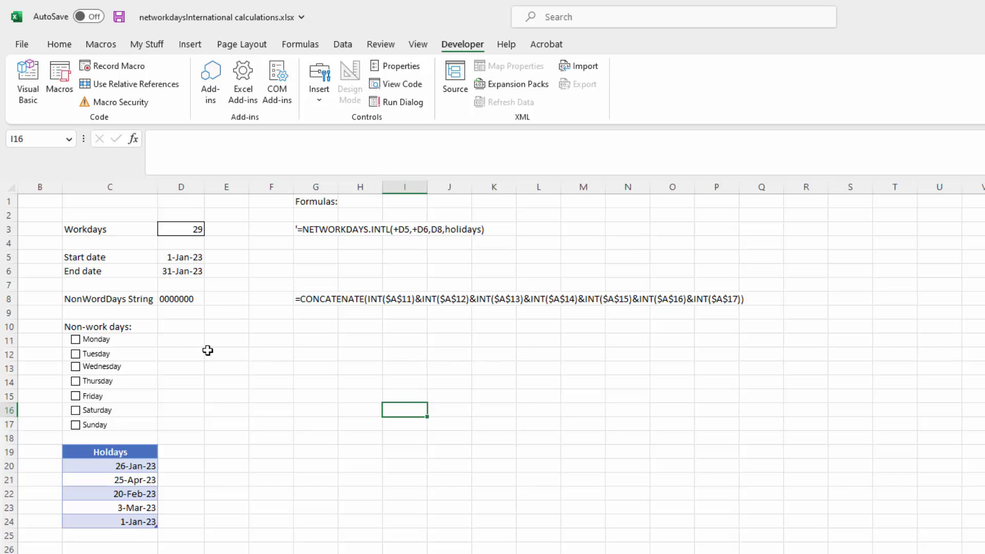
{"action": "left_click", "coordinate": [95, 451]}
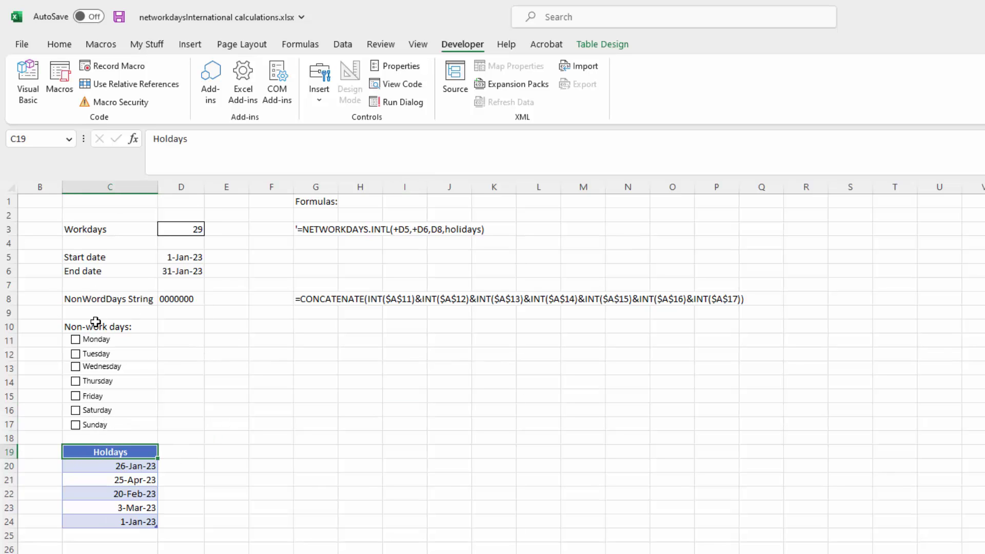